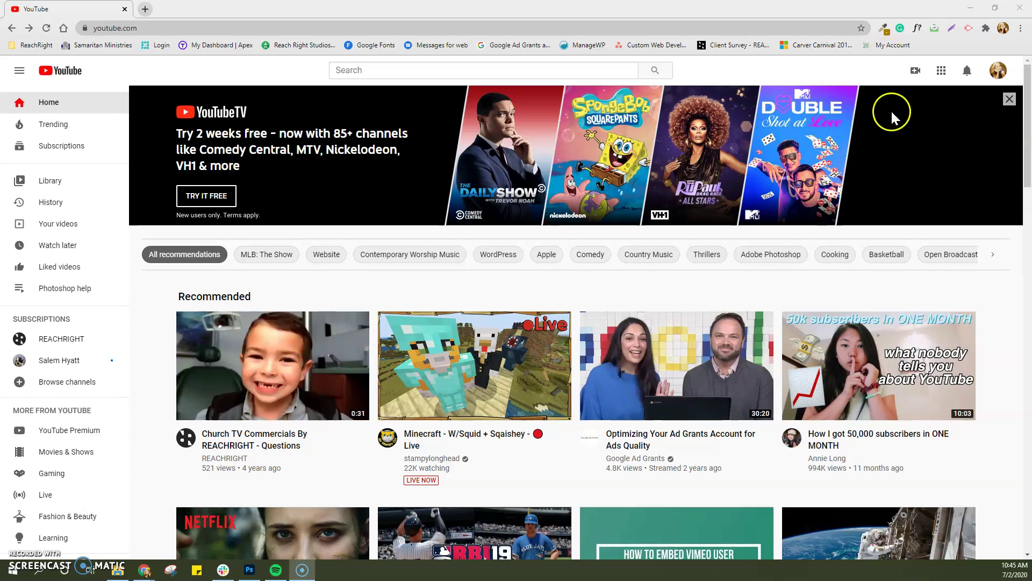
- From the account menu's Settings, reach the 'Channel status and features' page
{"action": "left_click", "coordinate": [999, 71]}
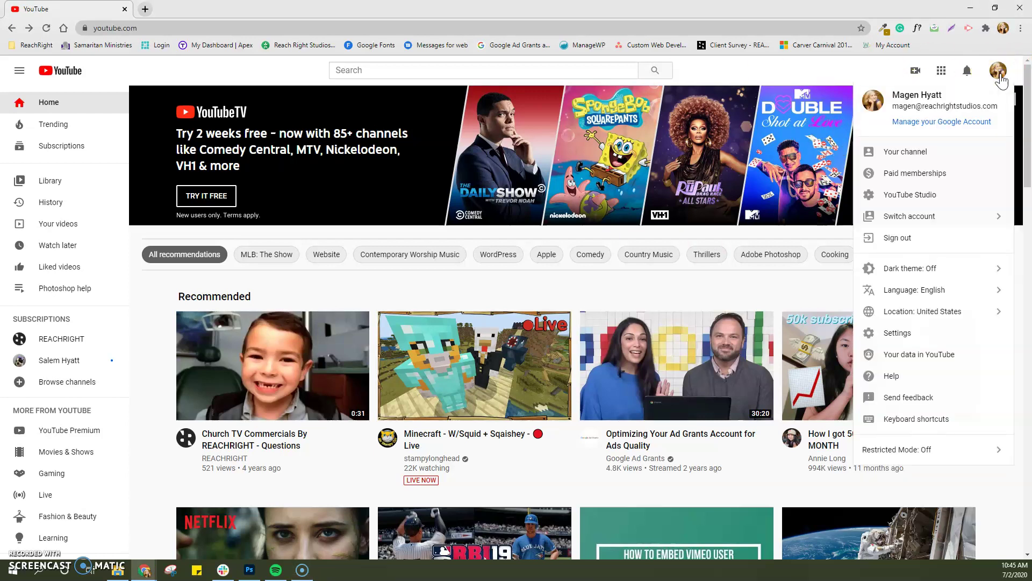
{"action": "left_click", "coordinate": [897, 332]}
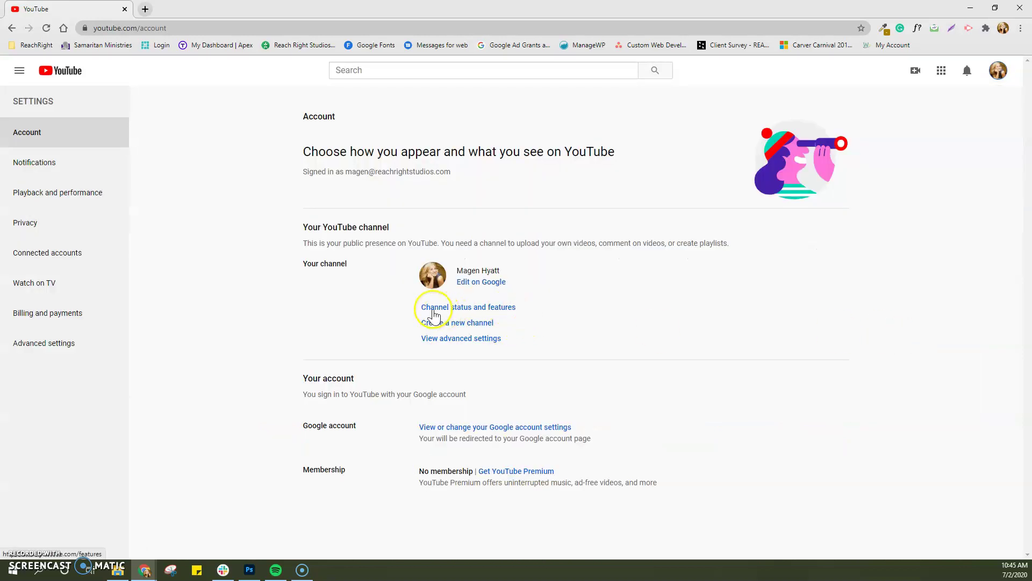
{"action": "left_click", "coordinate": [491, 307]}
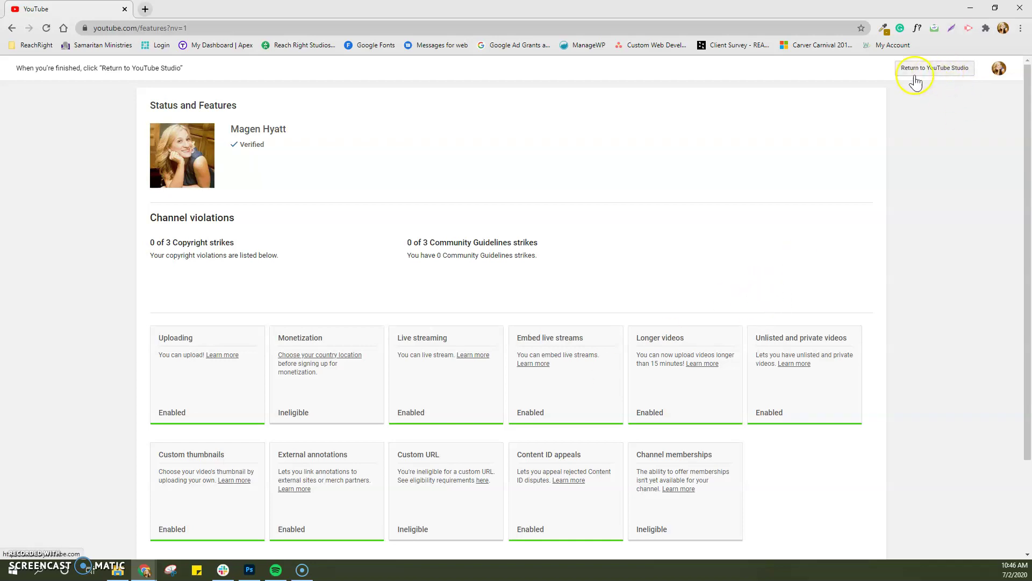
- Return to YouTube Studio and its Live Dashboard
{"action": "left_click", "coordinate": [930, 69]}
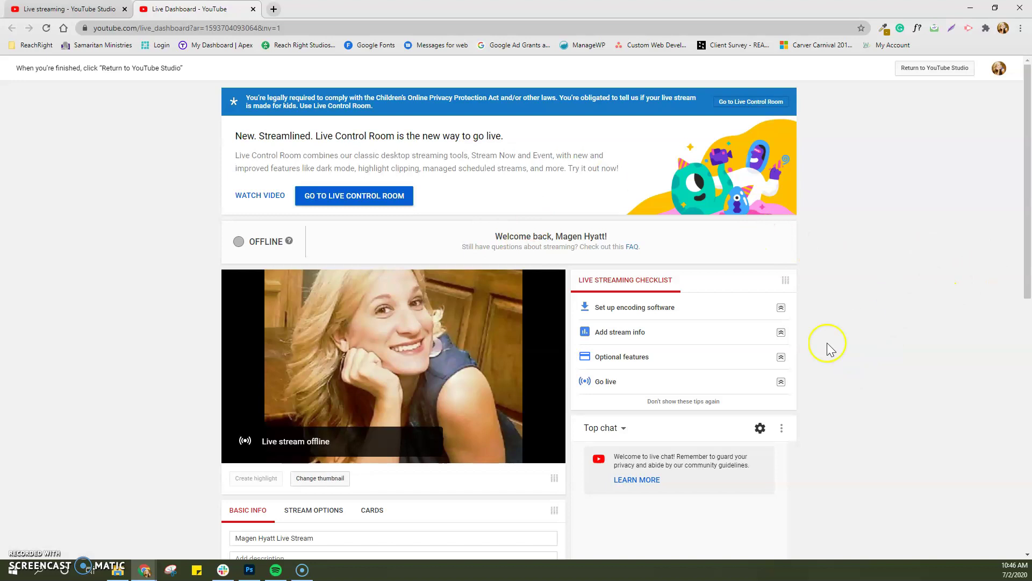
{"action": "scroll", "coordinate": [827, 347], "scroll_direction": "down", "scroll_amount": 2}
{"action": "scroll", "coordinate": [826, 347], "scroll_direction": "down", "scroll_amount": 5}
{"action": "scroll", "coordinate": [827, 347], "scroll_direction": "down", "scroll_amount": 1}
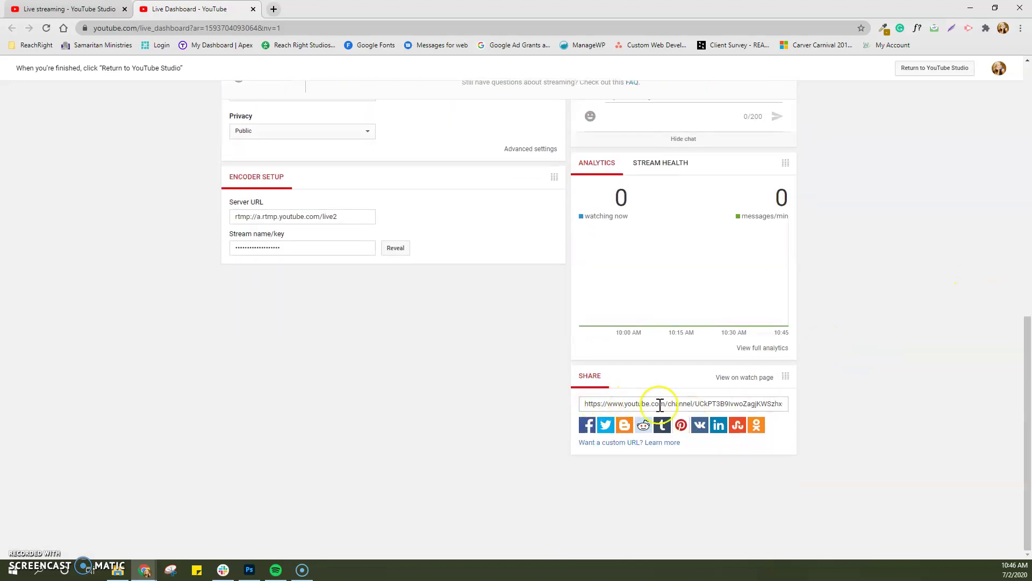
- Select the channel's live share link and bring up the Copy option
{"action": "left_click", "coordinate": [583, 403]}
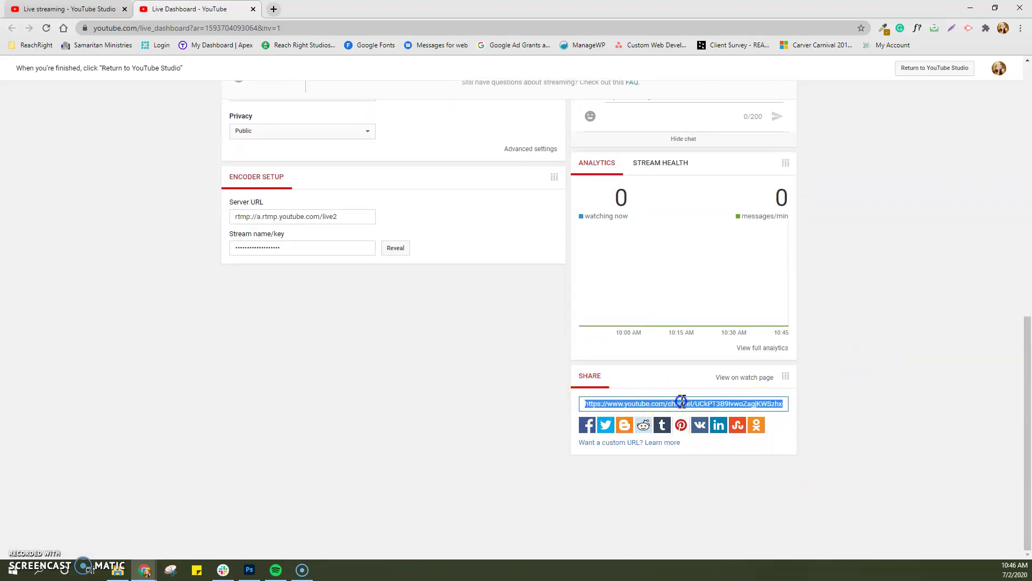
{"action": "right_click", "coordinate": [764, 404]}
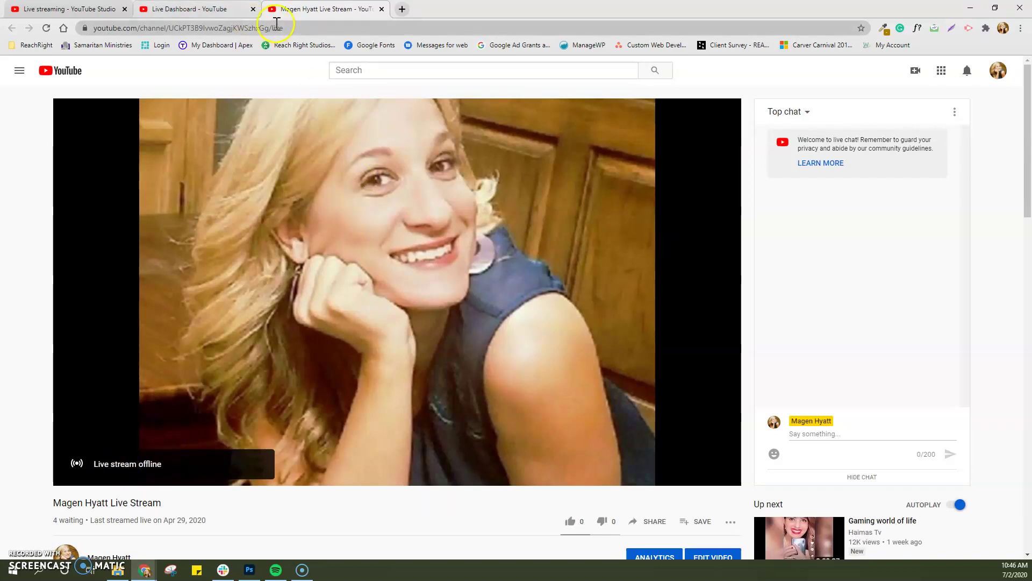
{"action": "scroll", "coordinate": [662, 436], "scroll_direction": "down", "scroll_amount": 1}
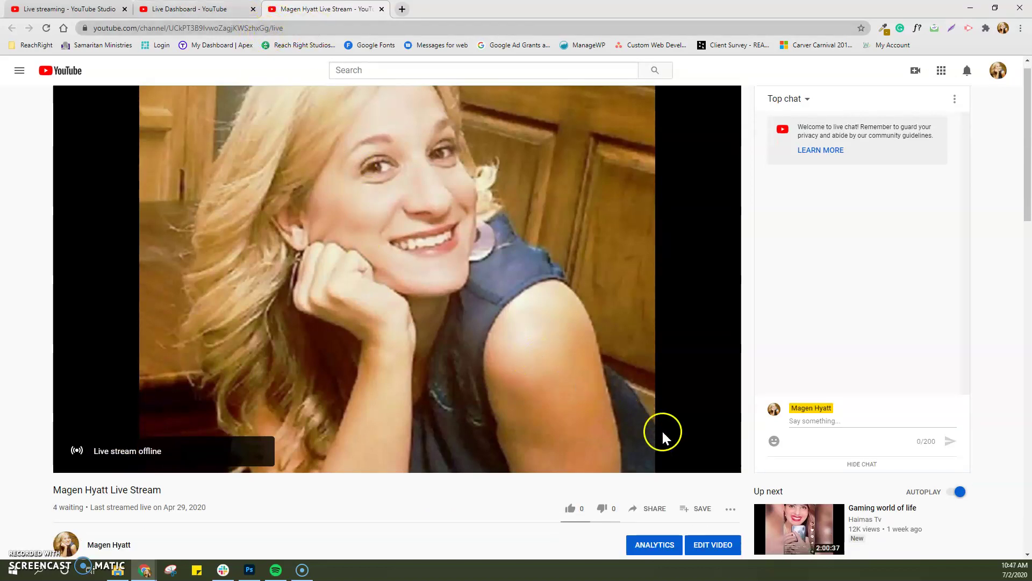
- Copy the live stream's iframe embed code from the Share > Embed panel
{"action": "left_click", "coordinate": [652, 470]}
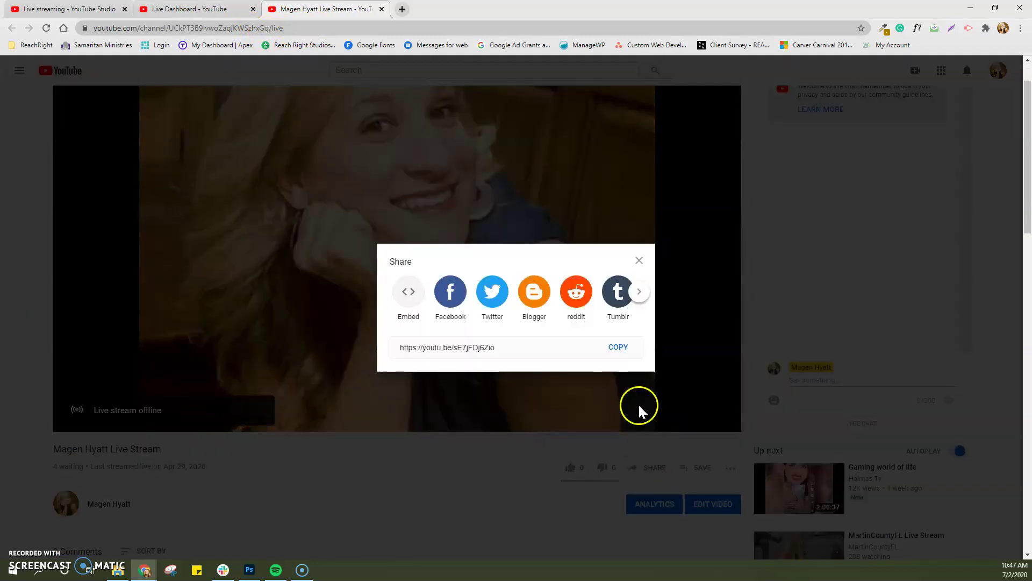
{"action": "left_click", "coordinate": [409, 296]}
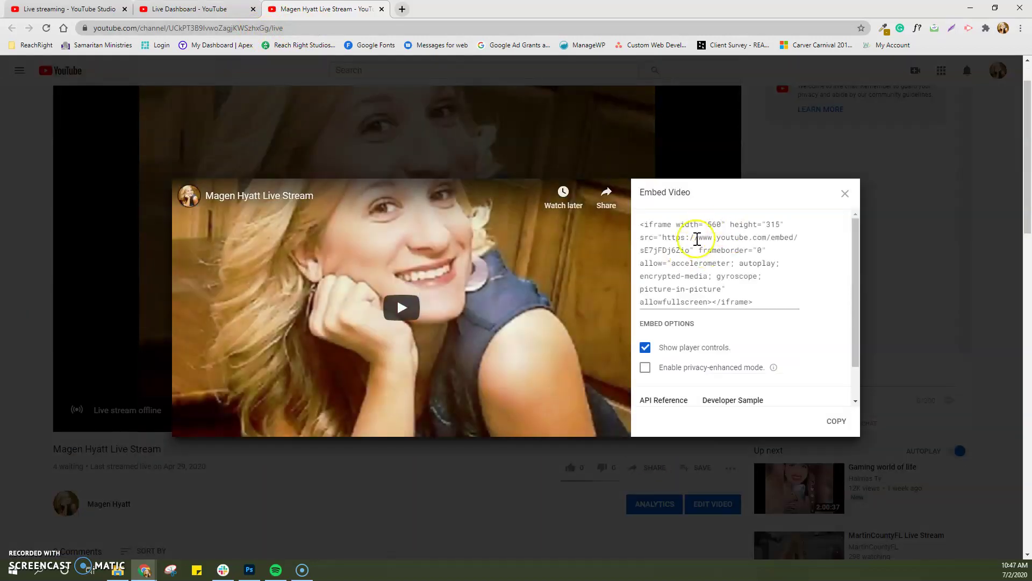
{"action": "left_click", "coordinate": [656, 237]}
{"action": "right_click", "coordinate": [657, 237]}
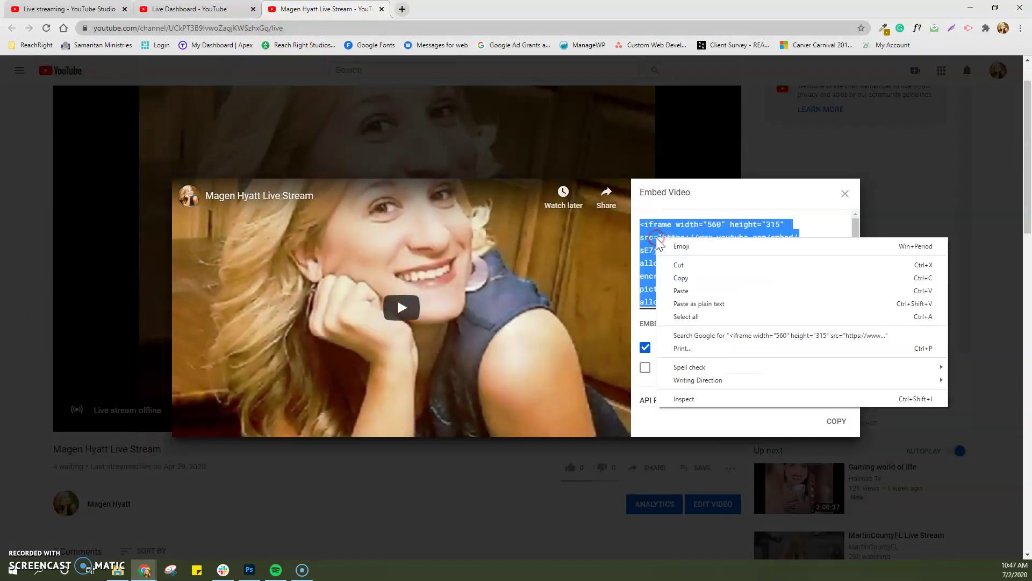
{"action": "left_click", "coordinate": [678, 279]}
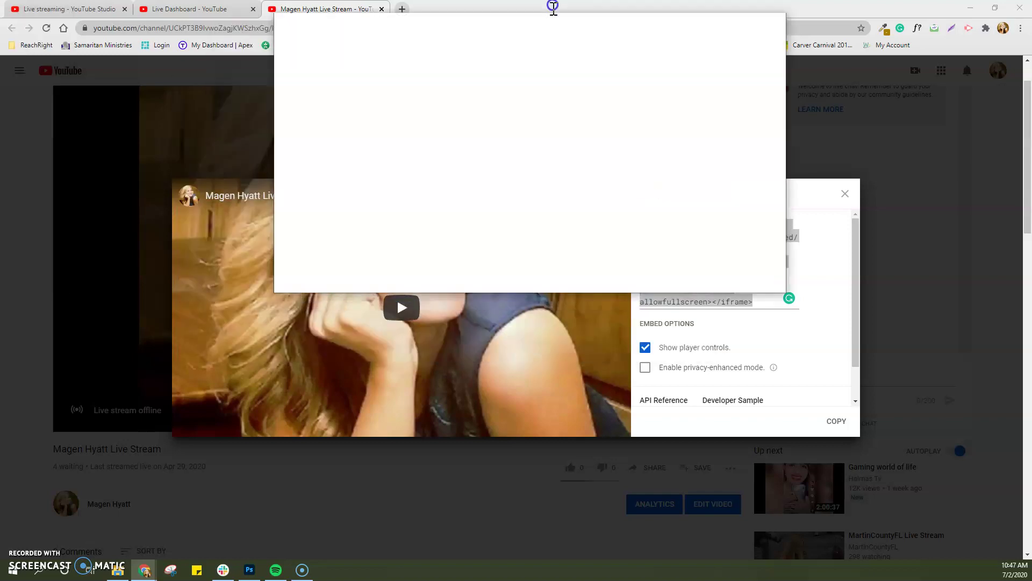
- Load the church site's /wp-admin login and sign in with the saved details
{"action": "left_click_drag", "start_coordinate": [435, 162], "coordinate": [556, 9]}
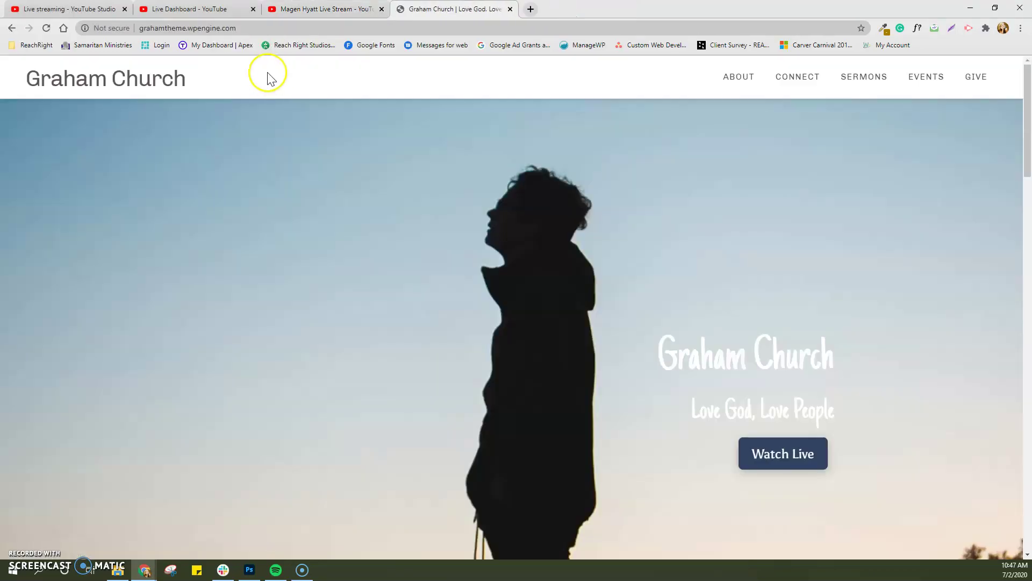
{"action": "left_click", "coordinate": [257, 29]}
{"action": "key", "text": "End"}
{"action": "type", "text": "/wp-admin"}
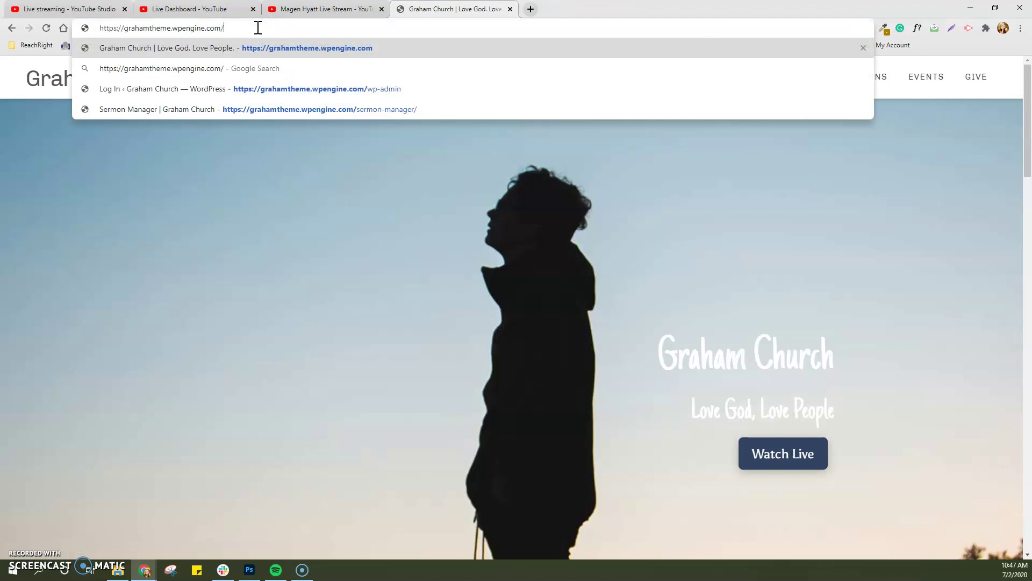
{"action": "key", "text": "Return"}
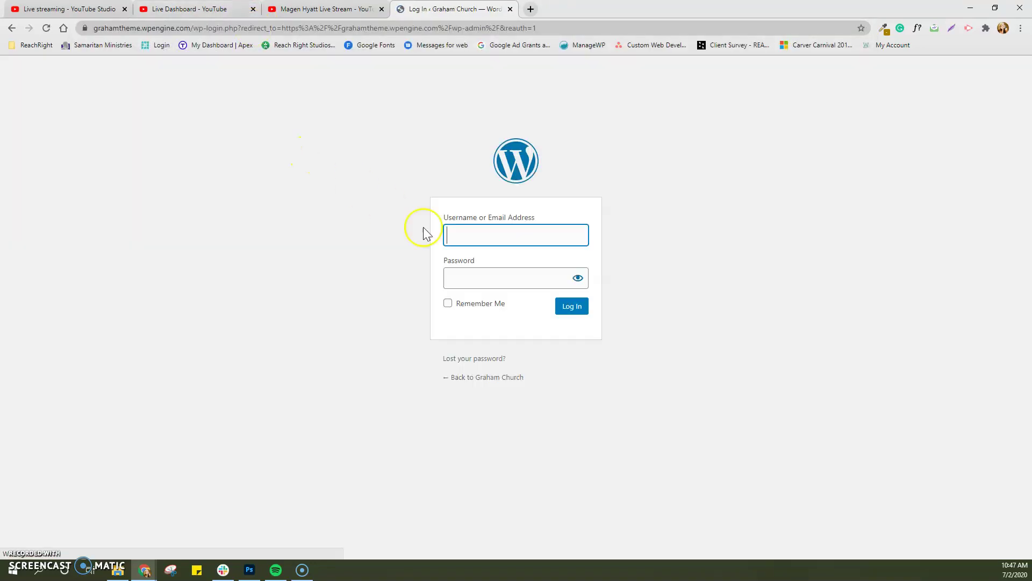
{"action": "left_click", "coordinate": [517, 235]}
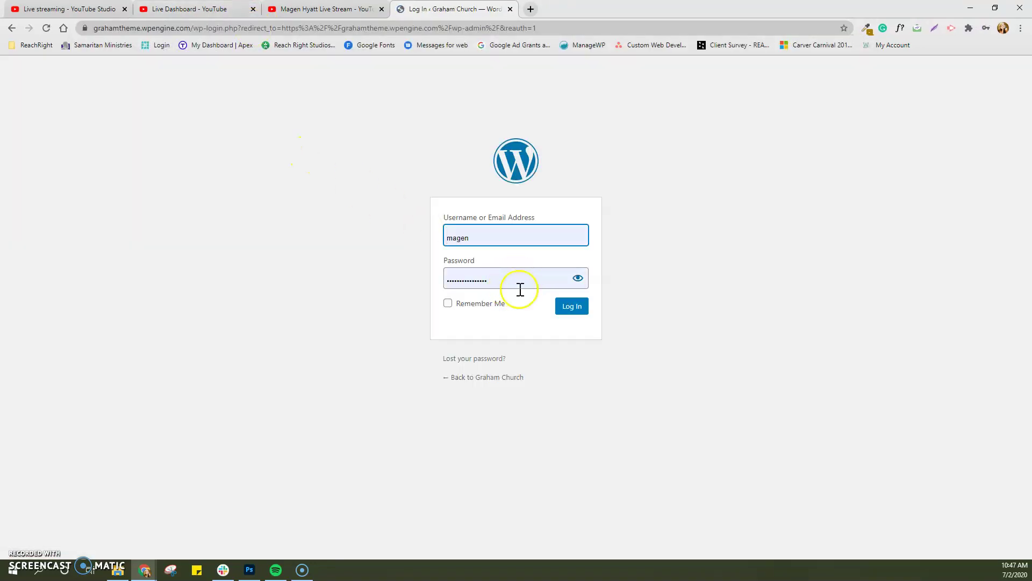
{"action": "left_click", "coordinate": [568, 306]}
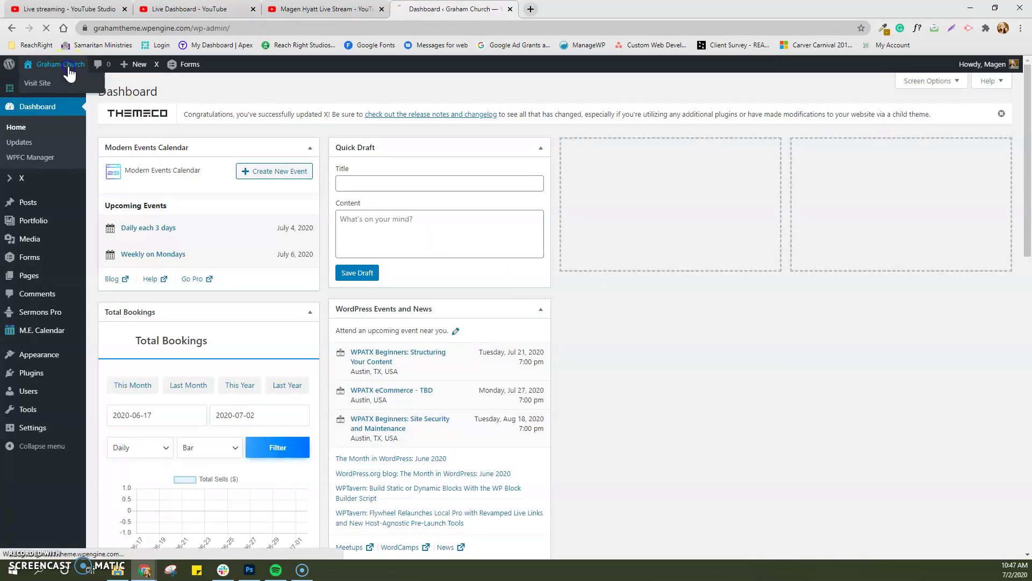
- Visit the Graham Church site's Watch Live page and edit it in the X page builder
{"action": "left_click", "coordinate": [59, 65]}
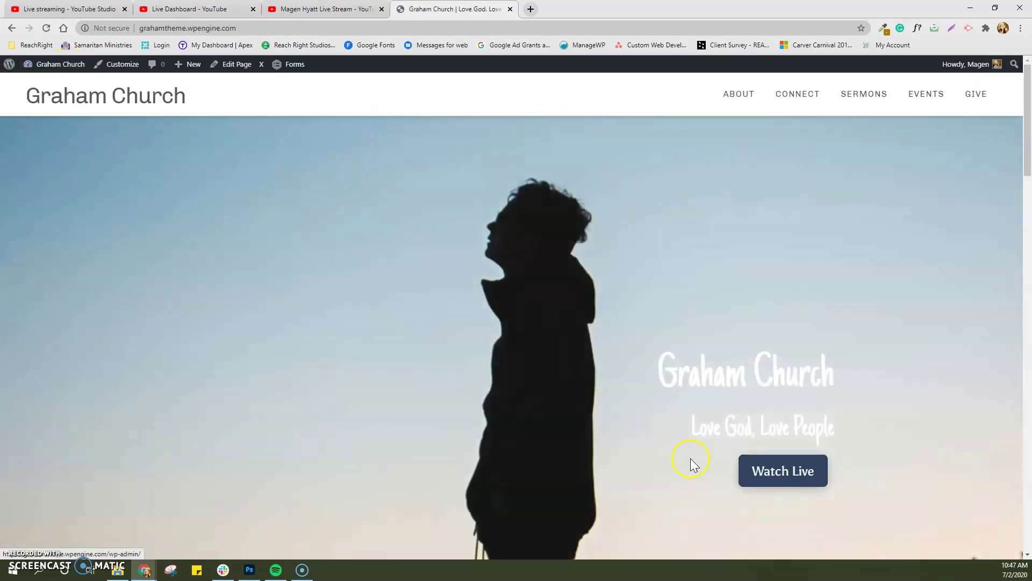
{"action": "left_click", "coordinate": [783, 470]}
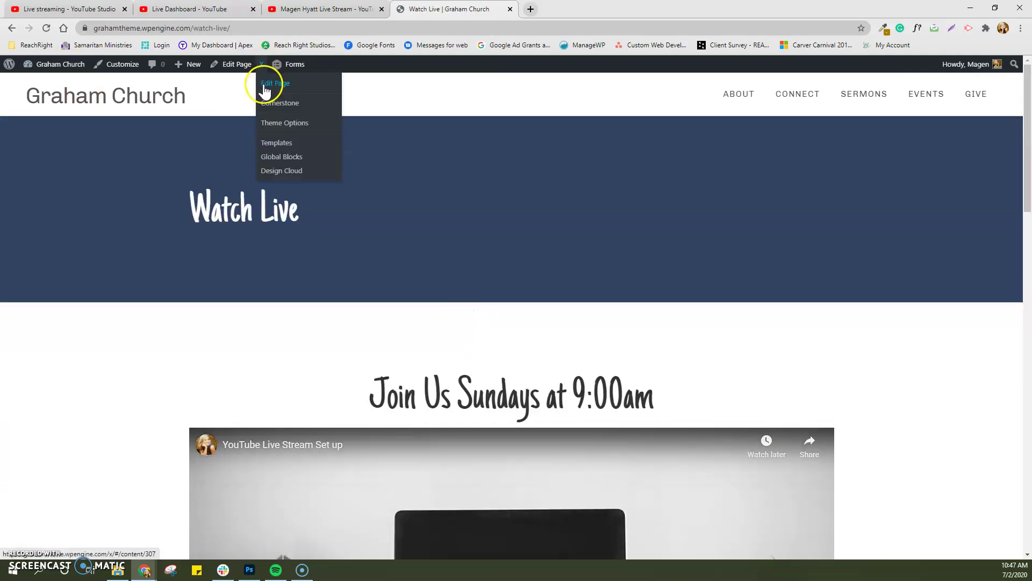
{"action": "left_click", "coordinate": [275, 82]}
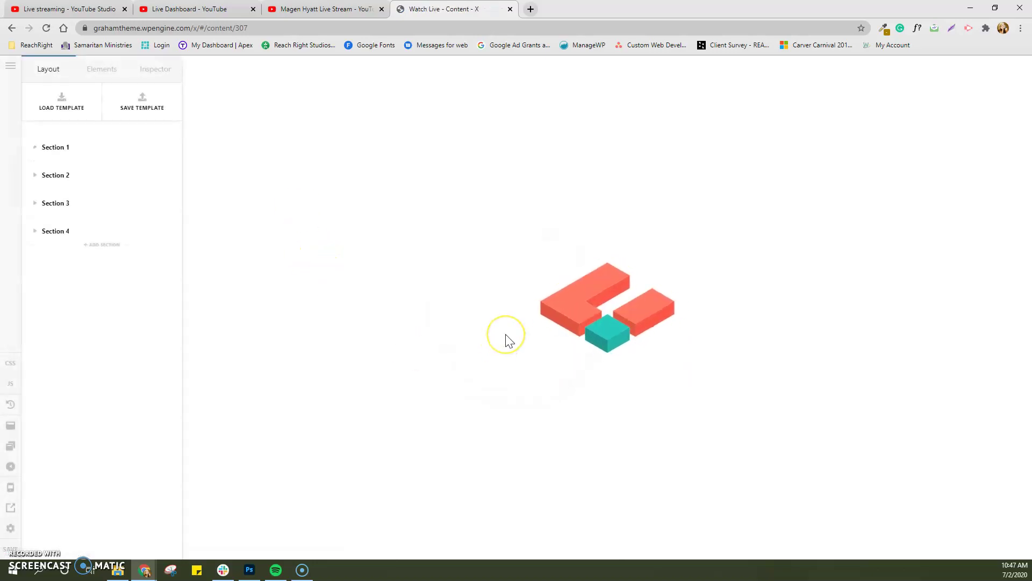
{"action": "scroll", "coordinate": [503, 339], "scroll_direction": "down", "scroll_amount": 1}
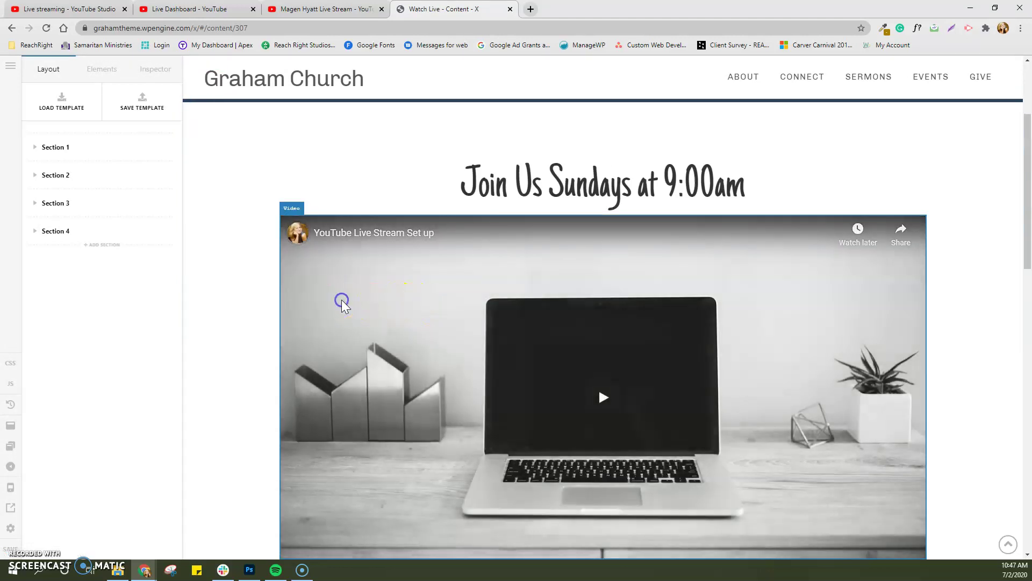
- Paste the live stream embed over the video element's existing code and save the page
{"action": "left_click", "coordinate": [342, 303]}
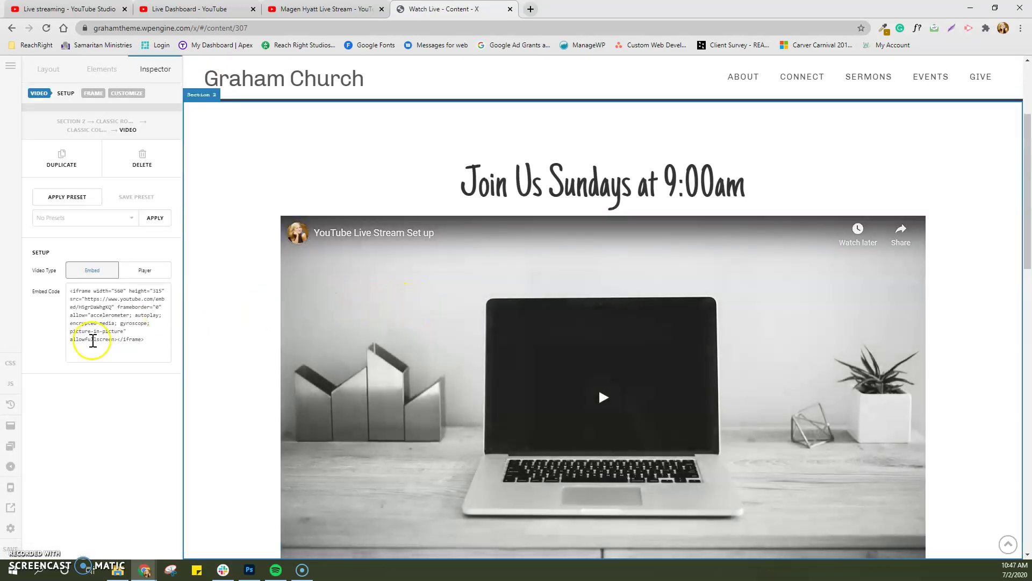
{"action": "left_click_drag", "start_coordinate": [161, 343], "coordinate": [72, 288]}
{"action": "right_click", "coordinate": [91, 303]}
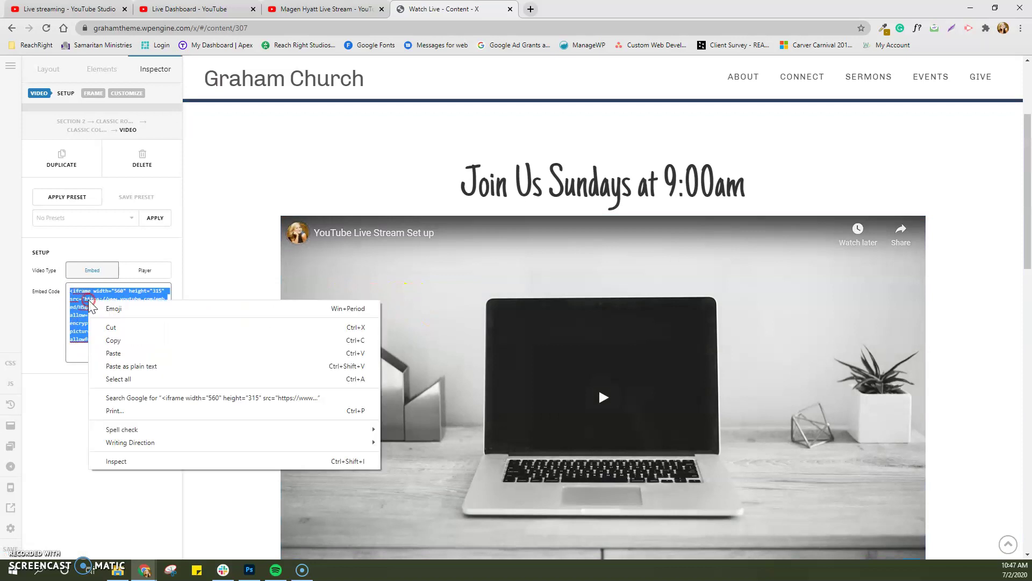
{"action": "left_click", "coordinate": [113, 353]}
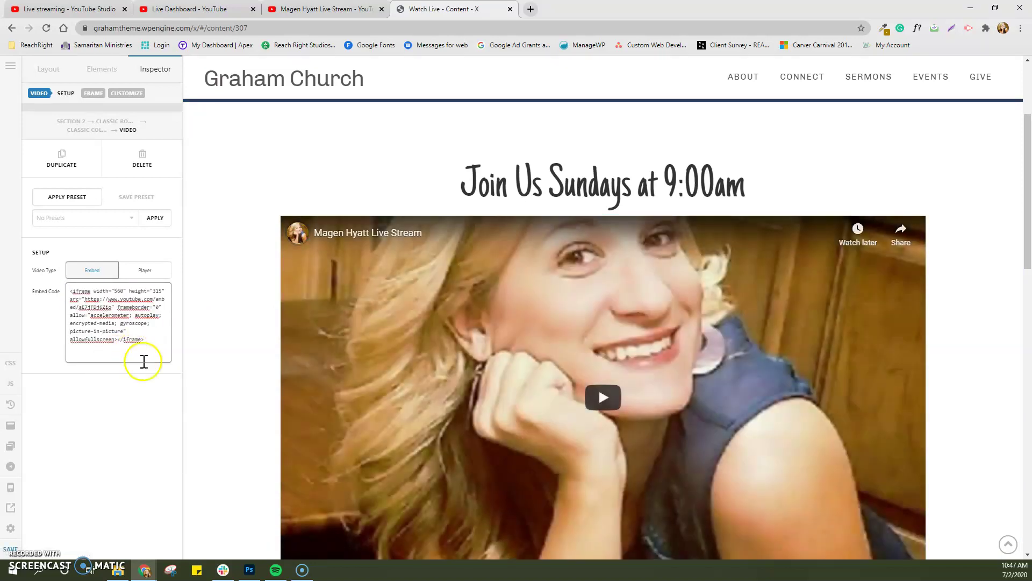
{"action": "scroll", "coordinate": [219, 411], "scroll_direction": "down", "scroll_amount": 3}
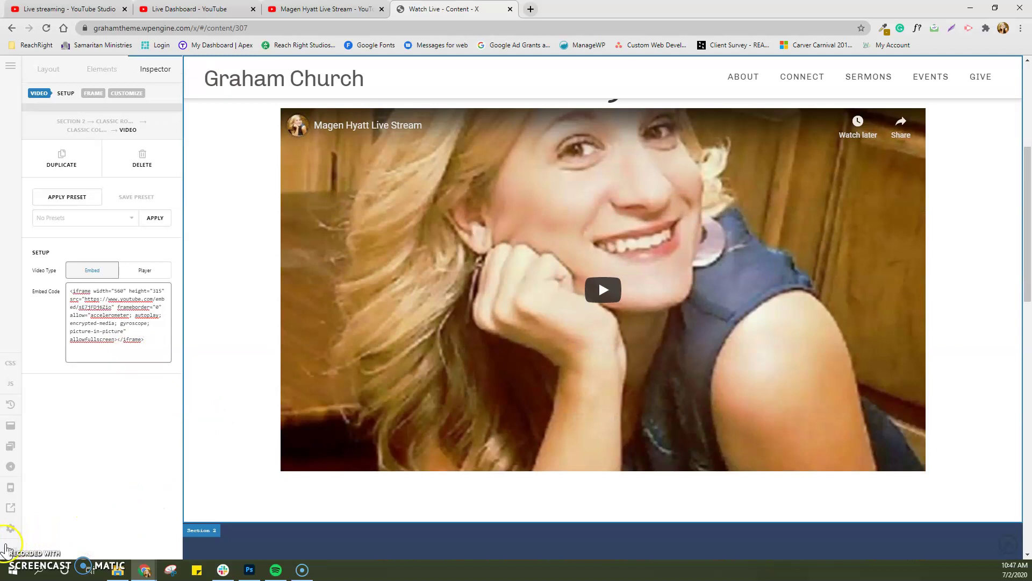
{"action": "left_click", "coordinate": [11, 529]}
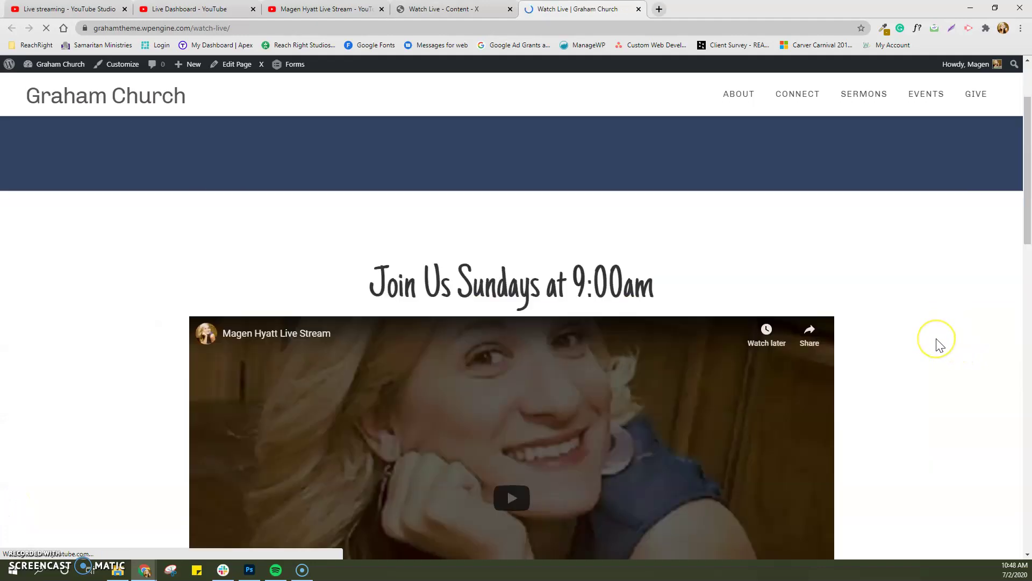
{"action": "scroll", "coordinate": [955, 346], "scroll_direction": "down", "scroll_amount": 3}
{"action": "scroll", "coordinate": [967, 349], "scroll_direction": "down", "scroll_amount": 3}
{"action": "scroll", "coordinate": [967, 349], "scroll_direction": "down", "scroll_amount": 2}
{"action": "scroll", "coordinate": [967, 346], "scroll_direction": "up", "scroll_amount": 3}
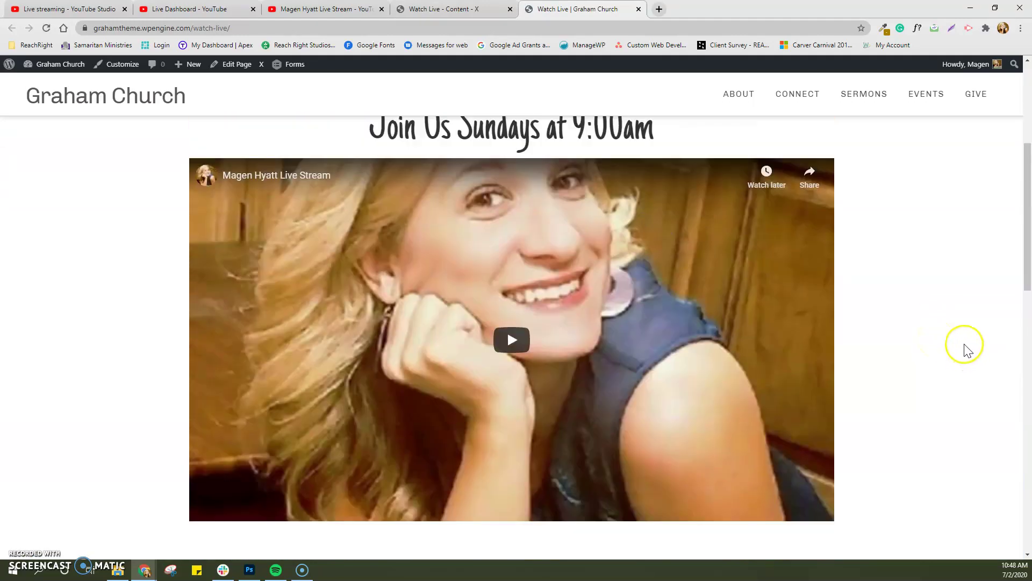
- Play the embedded live player, which reports the stream as offline
{"action": "left_click", "coordinate": [524, 346]}
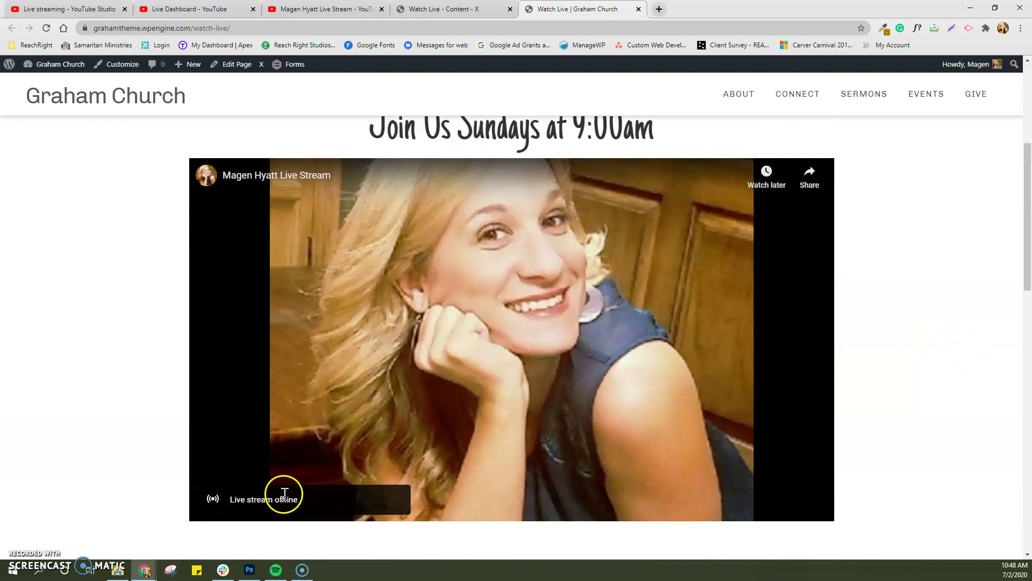